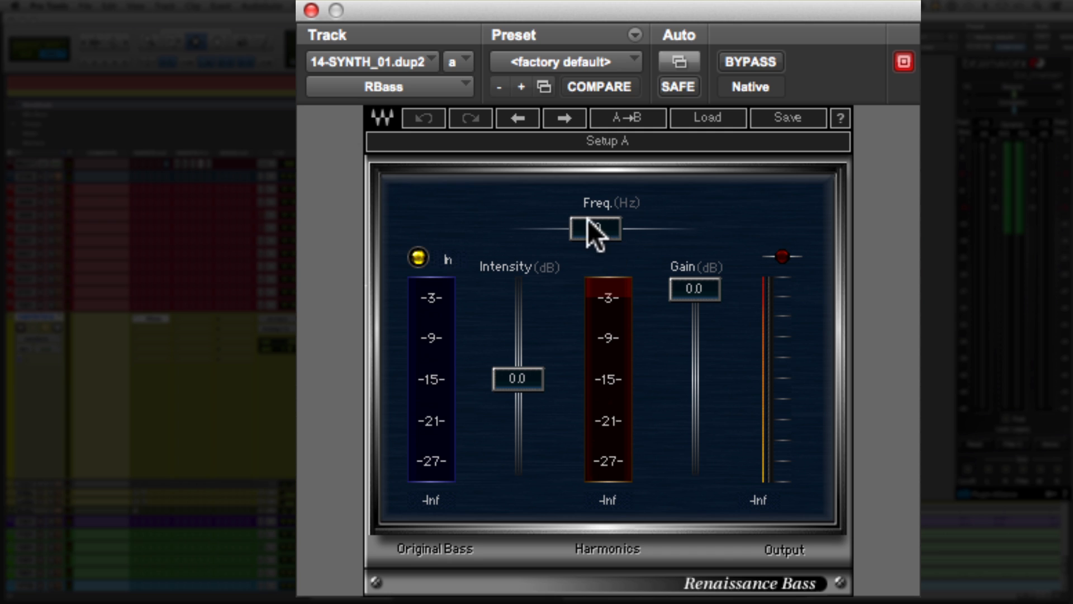
- Set the RBass frequency to 96 Hz on the synth track
drag(581, 225, 607, 228)
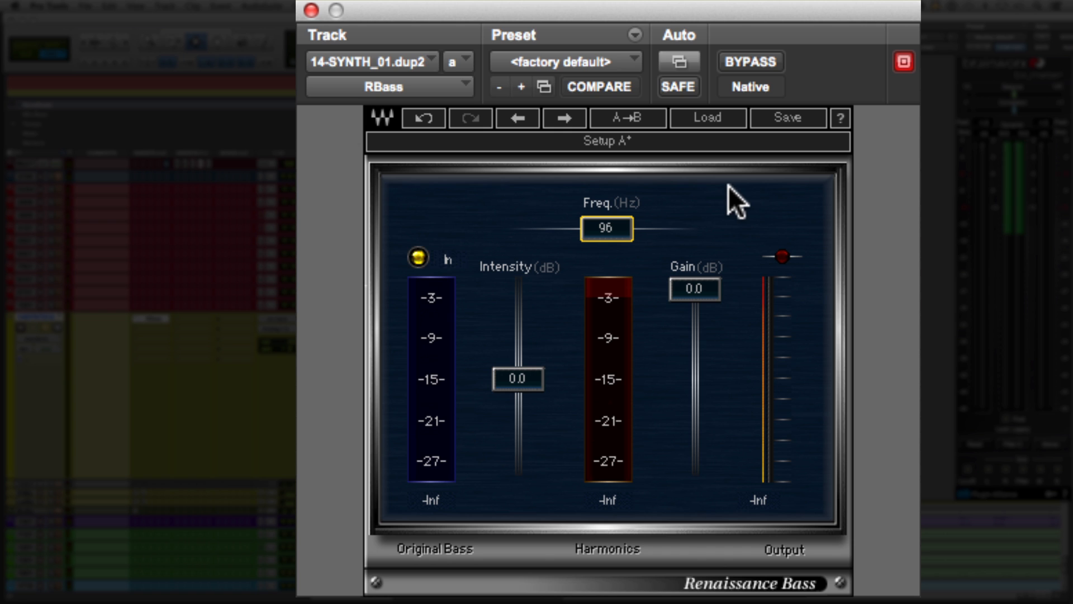
- Bypass RBass, unsolo the synth track and audition it unprocessed in the full mix
click(758, 56)
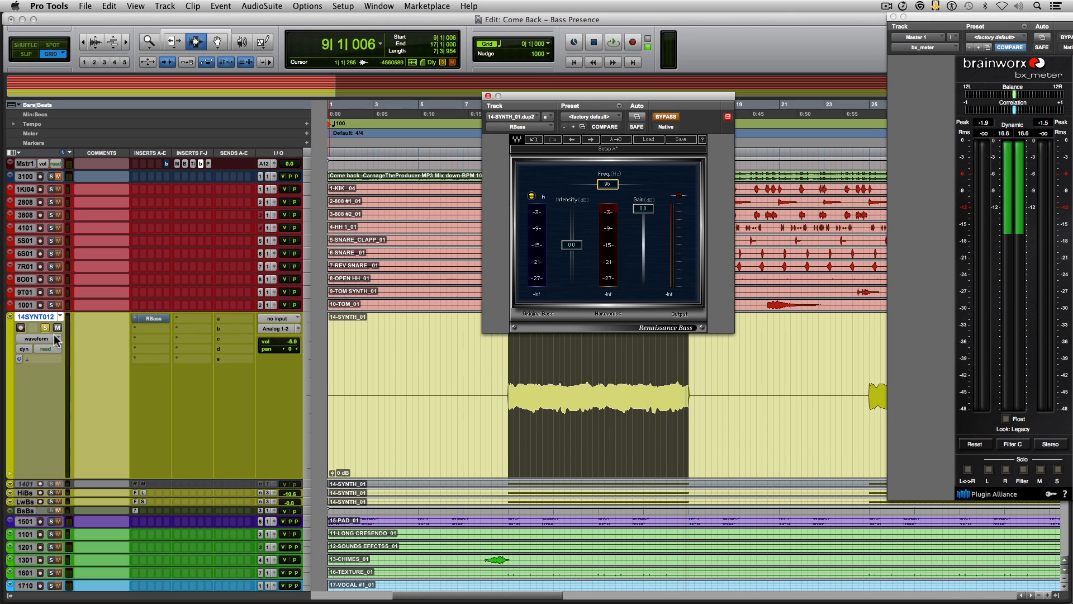
click(45, 328)
key(space)
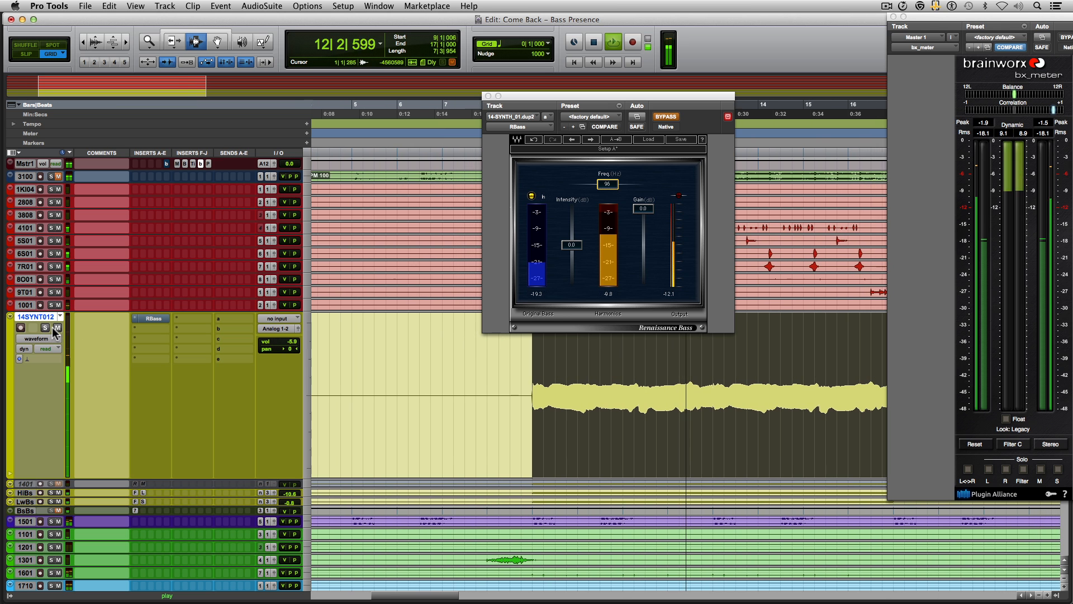
key(space)
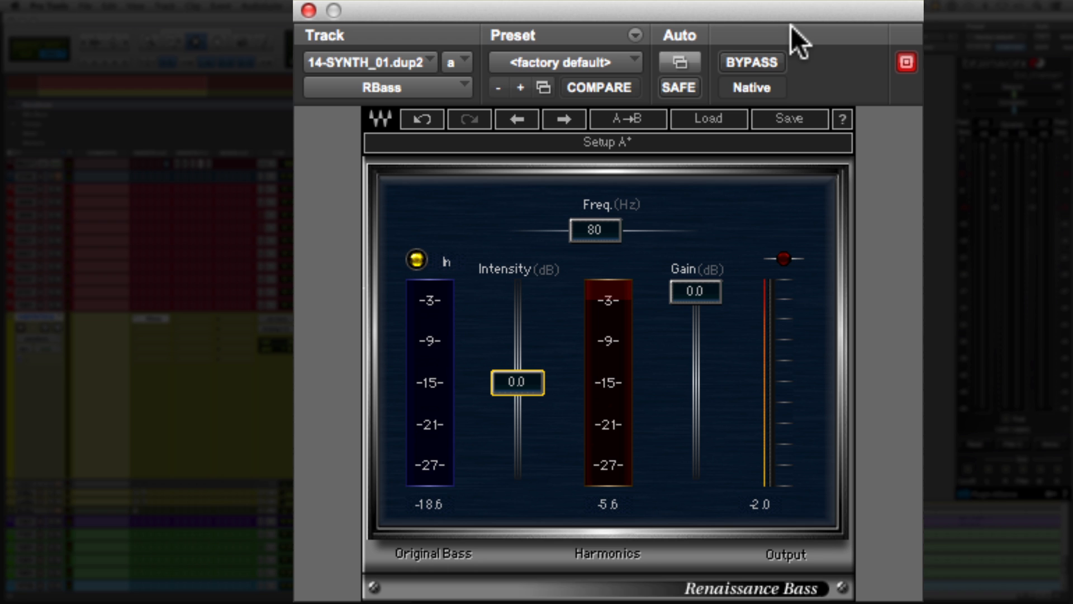
- Raise the RBass intensity to 6.1 dB while listening to playback
key(space)
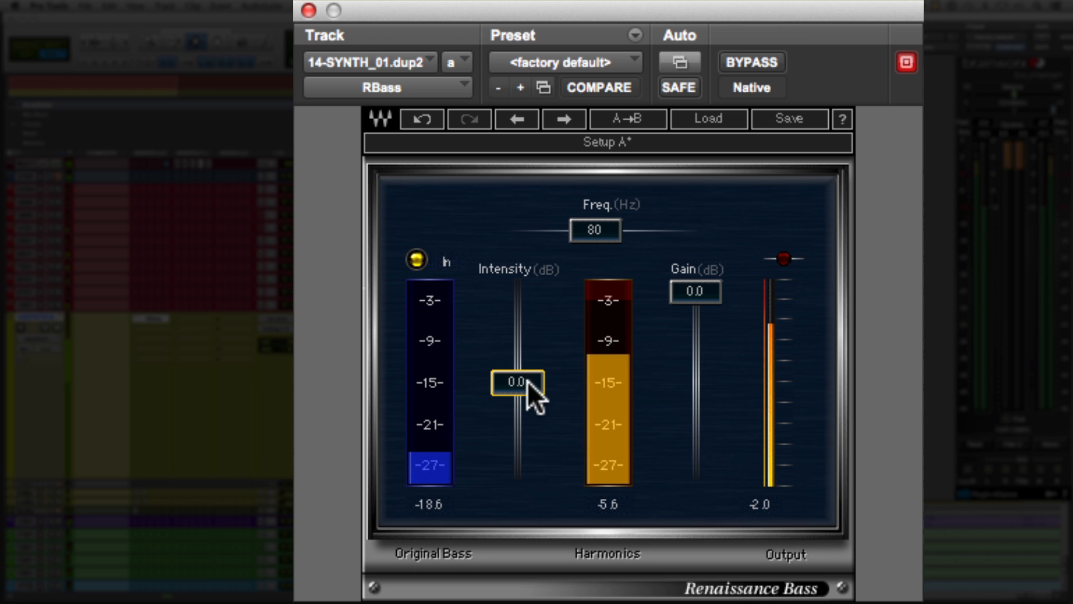
drag(517, 383, 518, 359)
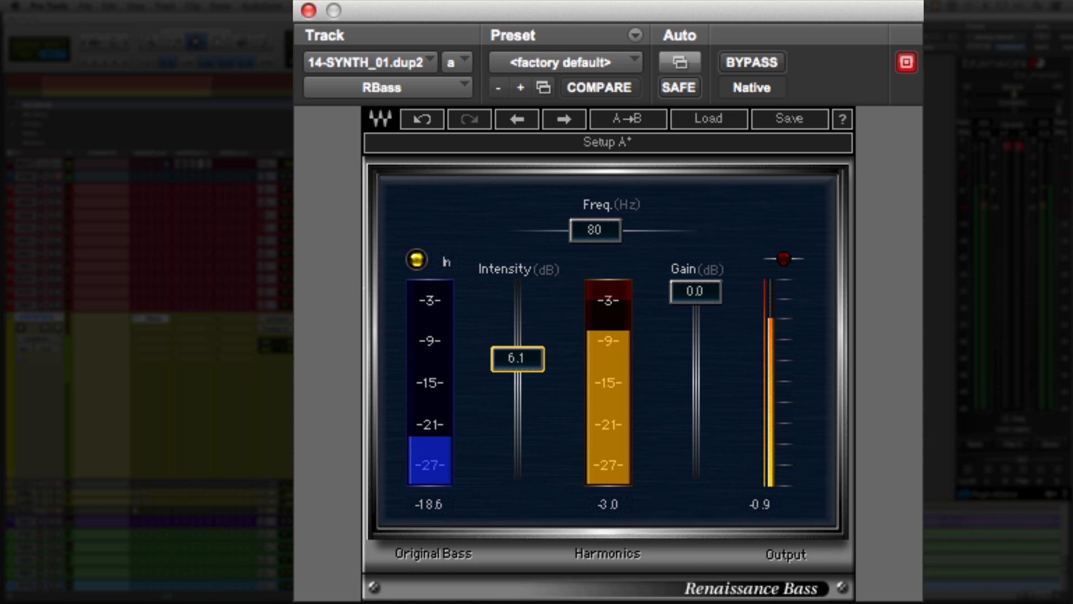
key(space)
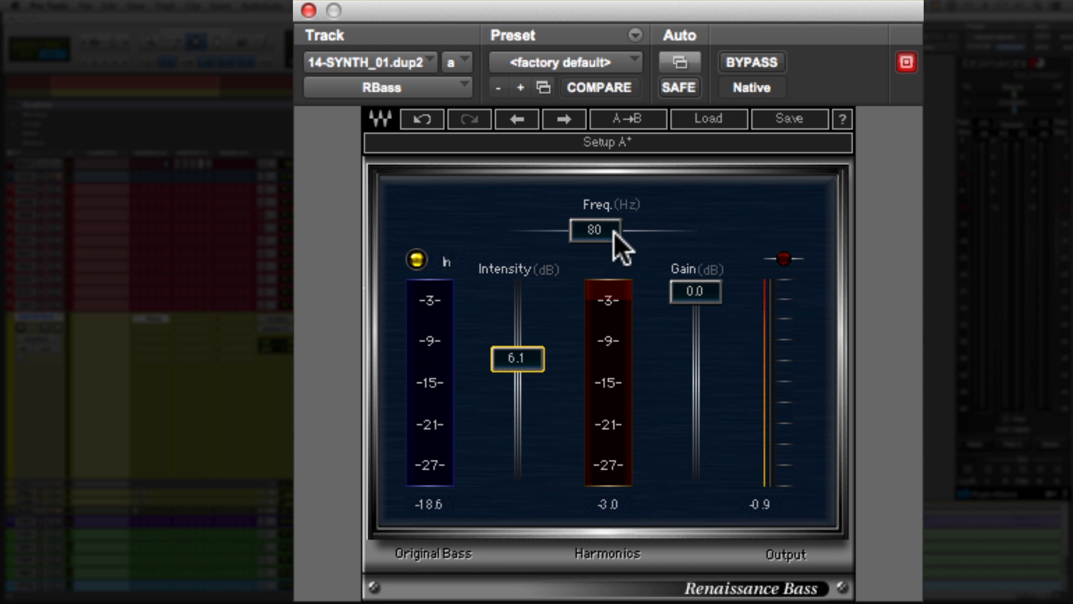
- Set the RBass frequency to 110 Hz while listening to playback
key(space)
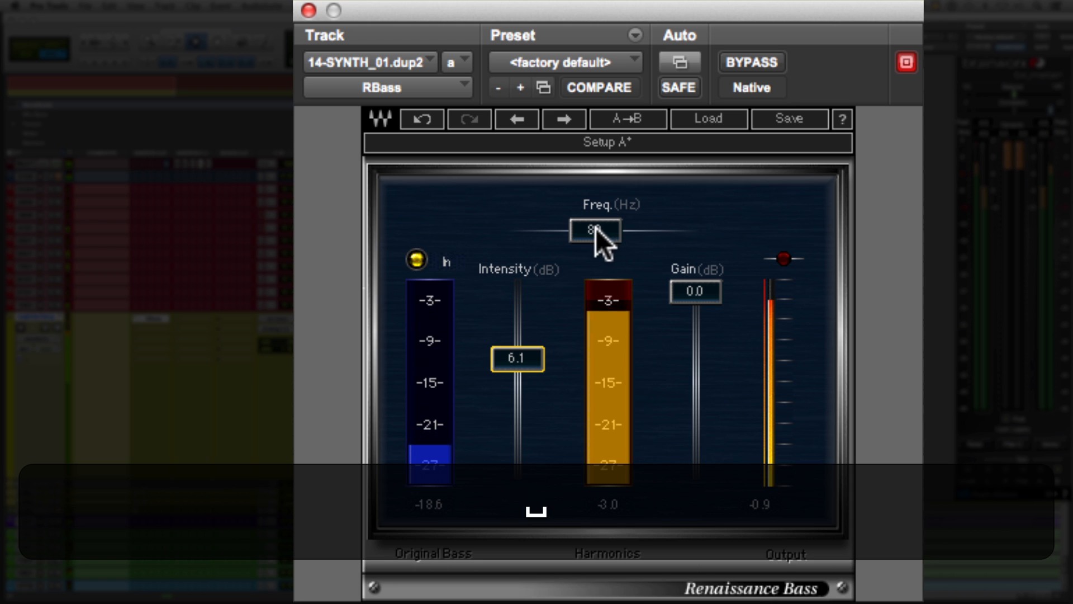
click(596, 229)
mouse_move(596, 229)
mouse_down()
mouse_move(635, 229)
mouse_move(600, 243)
mouse_up()
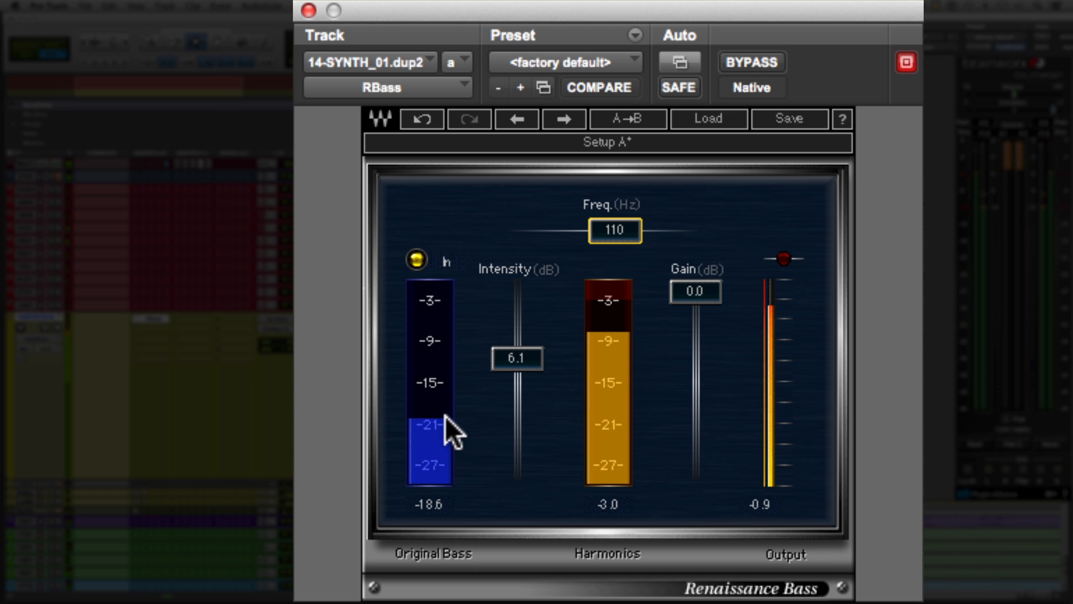
key(space)
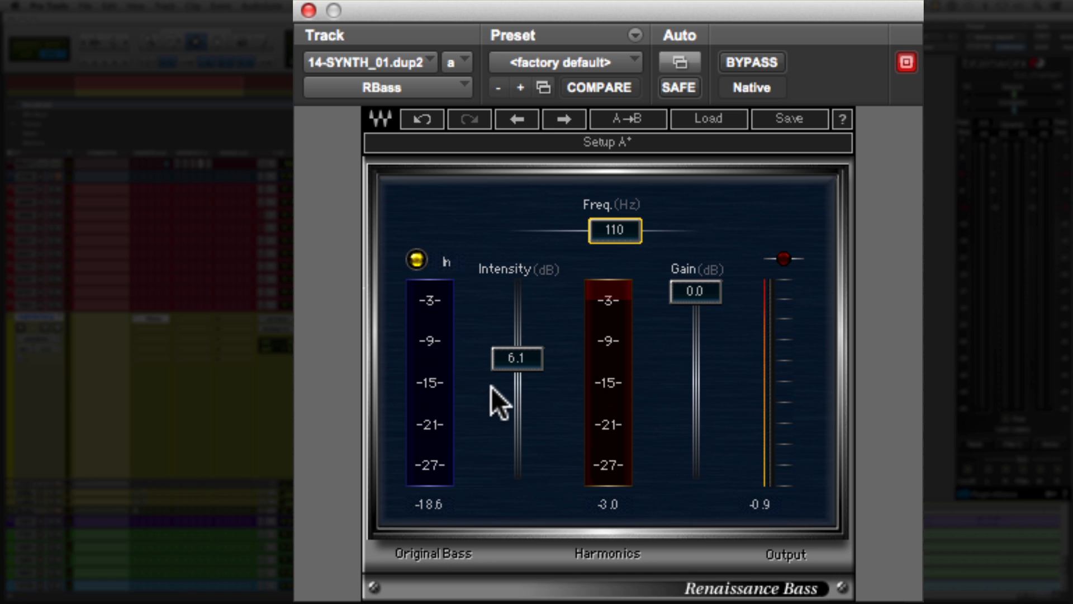
- Raise the RBass intensity to 9.0 dB during playback
key(space)
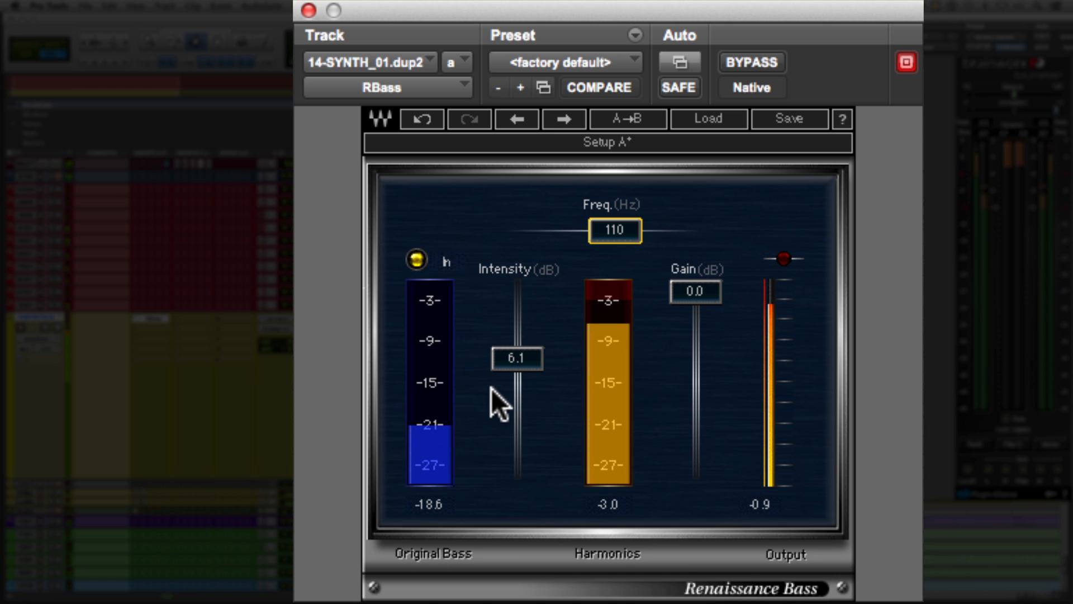
drag(513, 361, 512, 350)
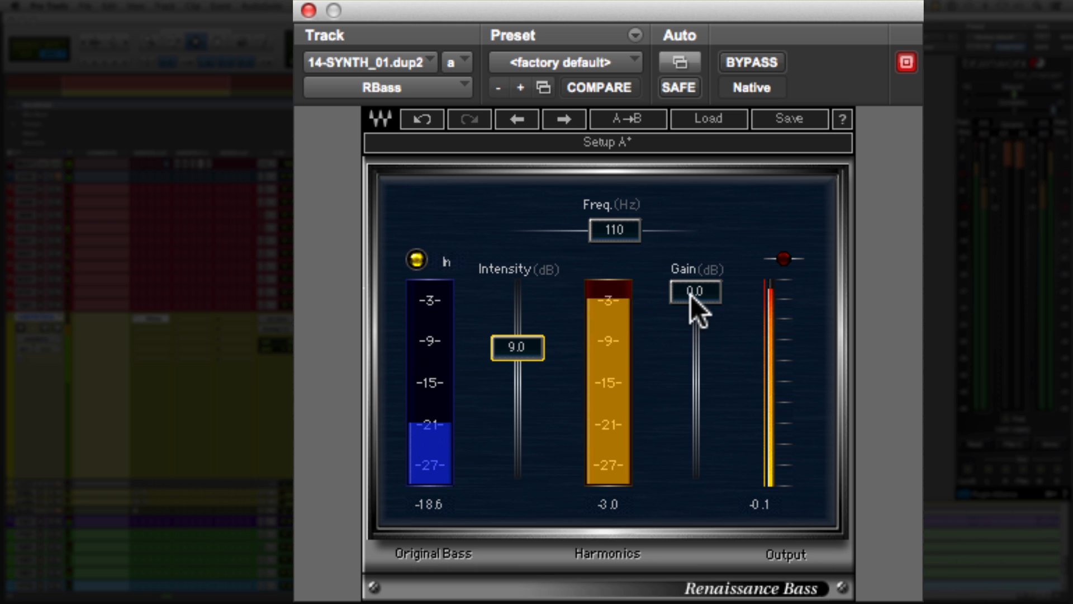
- Lower the RBass gain to -6.9 dB and further to -10.0 dB, comparing the level against the bypassed signal
mouse_move(692, 290)
mouse_down()
mouse_move(692, 348)
mouse_move(697, 308)
mouse_up()
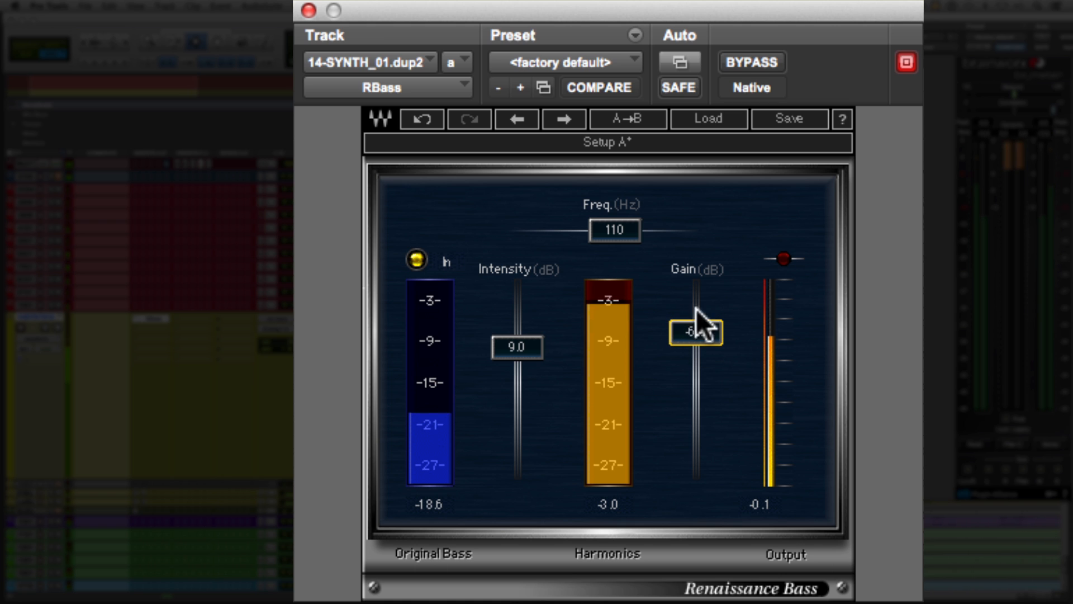
click(750, 60)
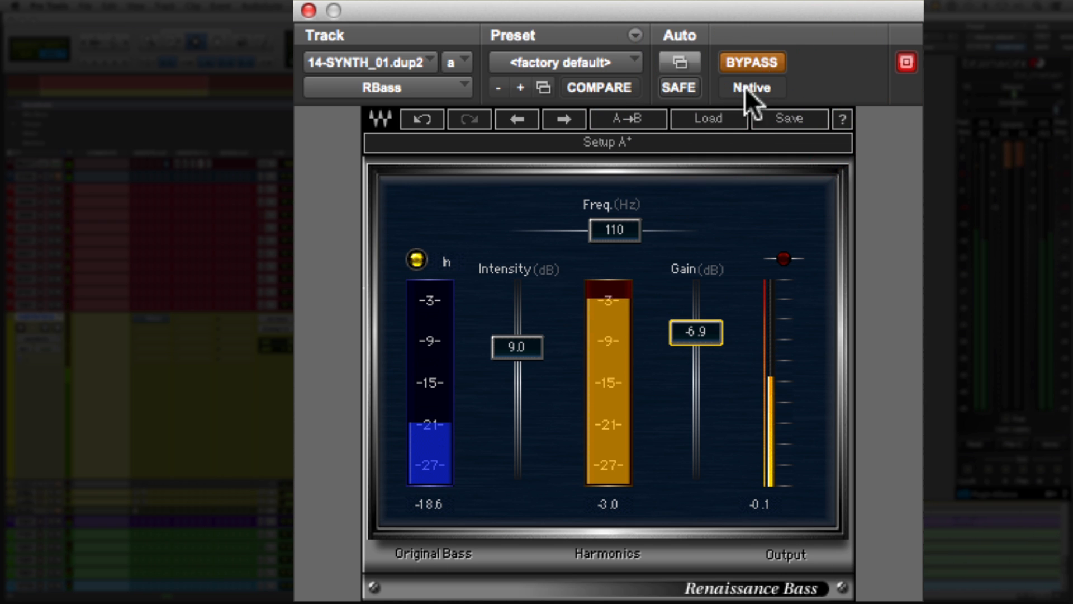
drag(699, 331, 693, 345)
click(746, 64)
click(751, 59)
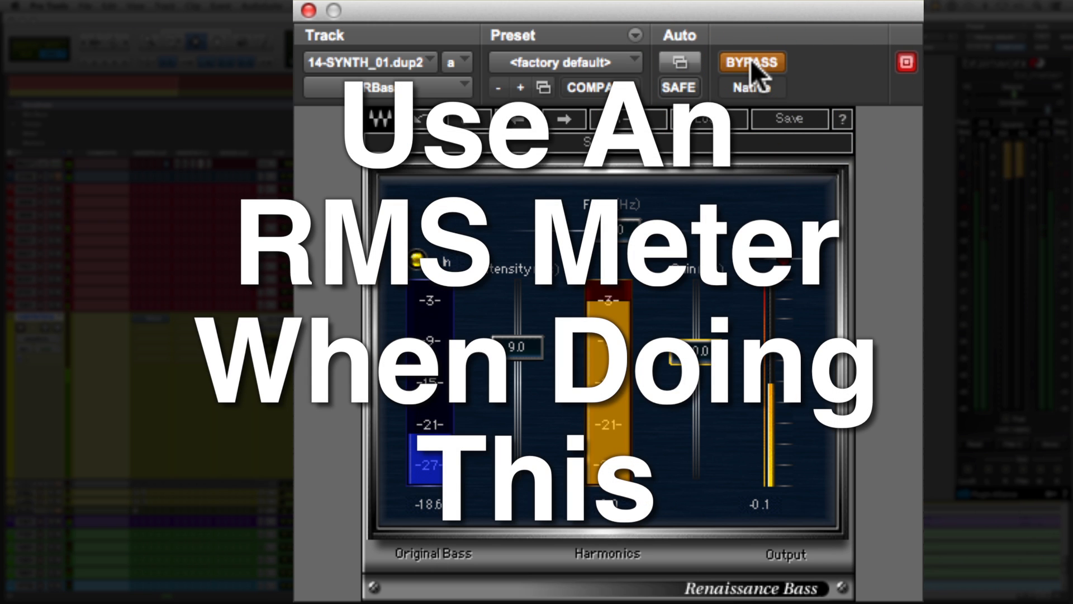
click(750, 59)
- Try RBass gains of -11.0 dB and -10.0 dB, checking each against the bypassed level
drag(707, 361, 707, 369)
click(740, 67)
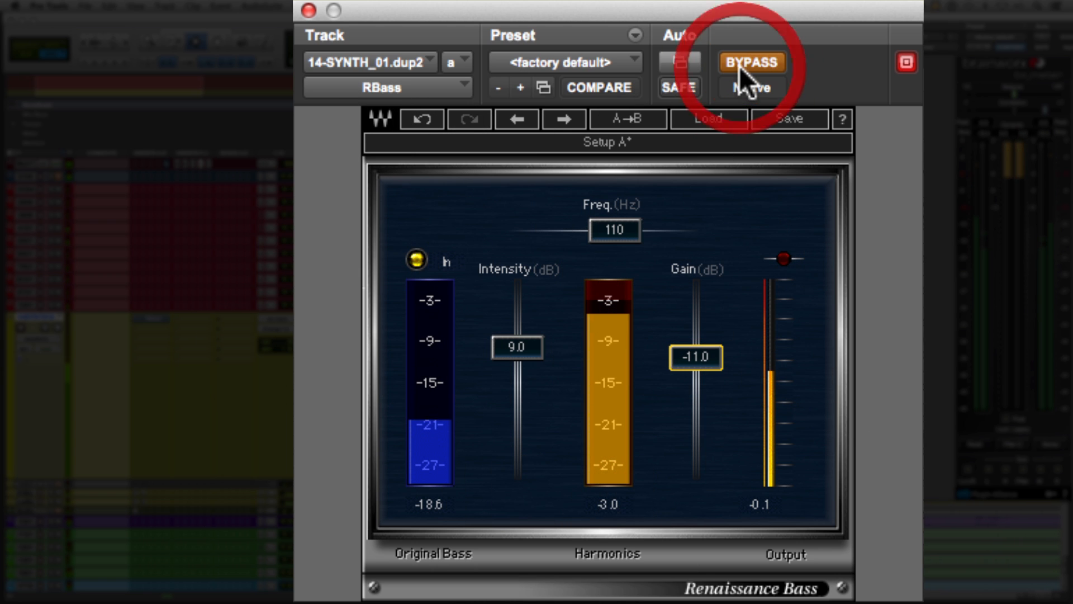
click(739, 62)
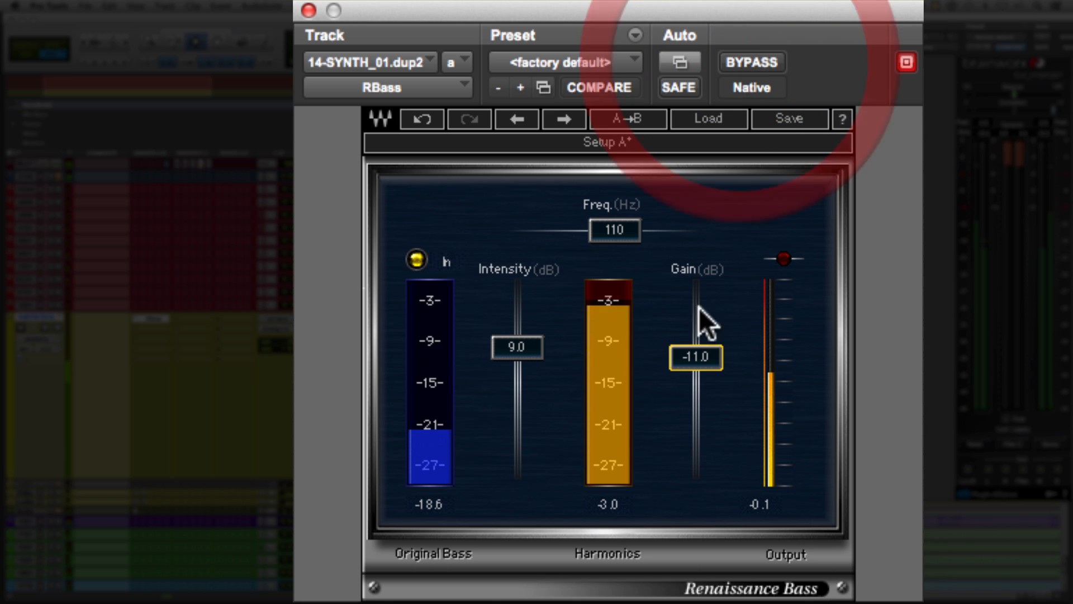
drag(695, 364, 695, 356)
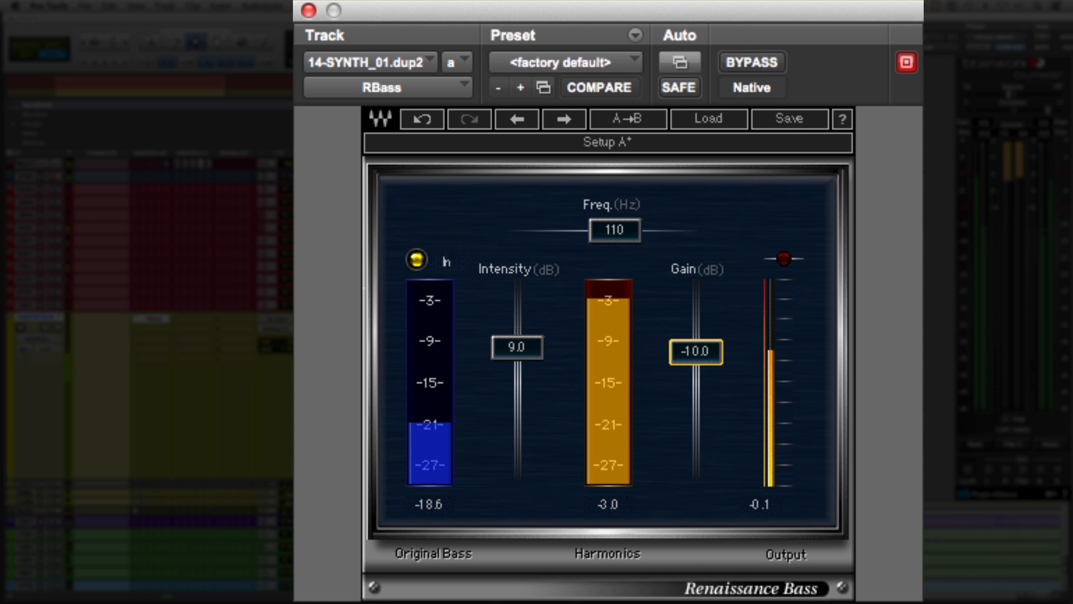
click(757, 56)
click(757, 56)
- Set the RBass gain to -11.0 dB, compare it with the bypassed signal and stop playback
drag(688, 364, 688, 369)
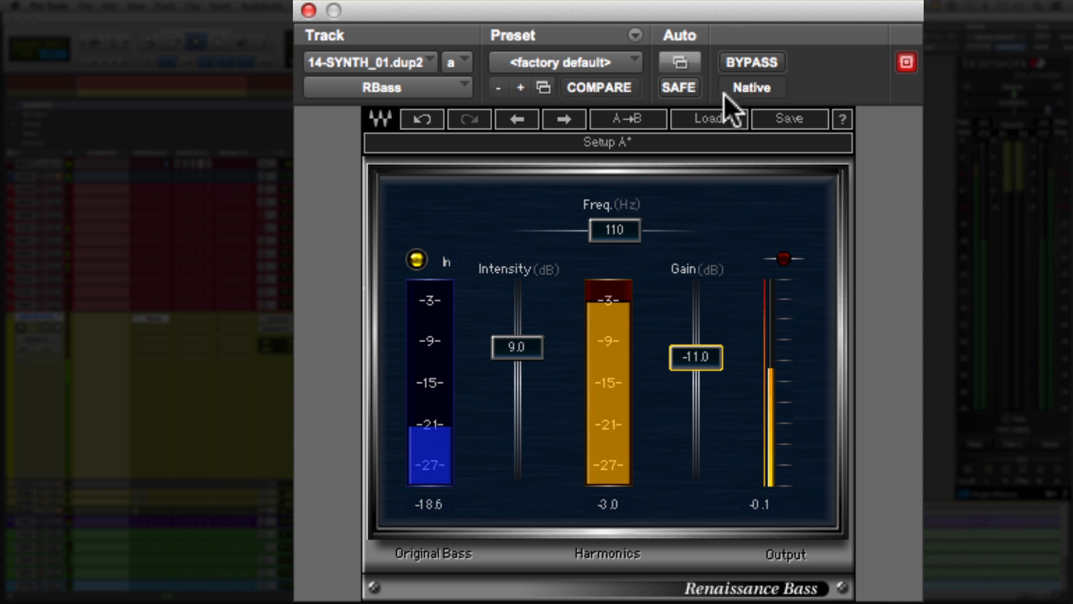
click(746, 59)
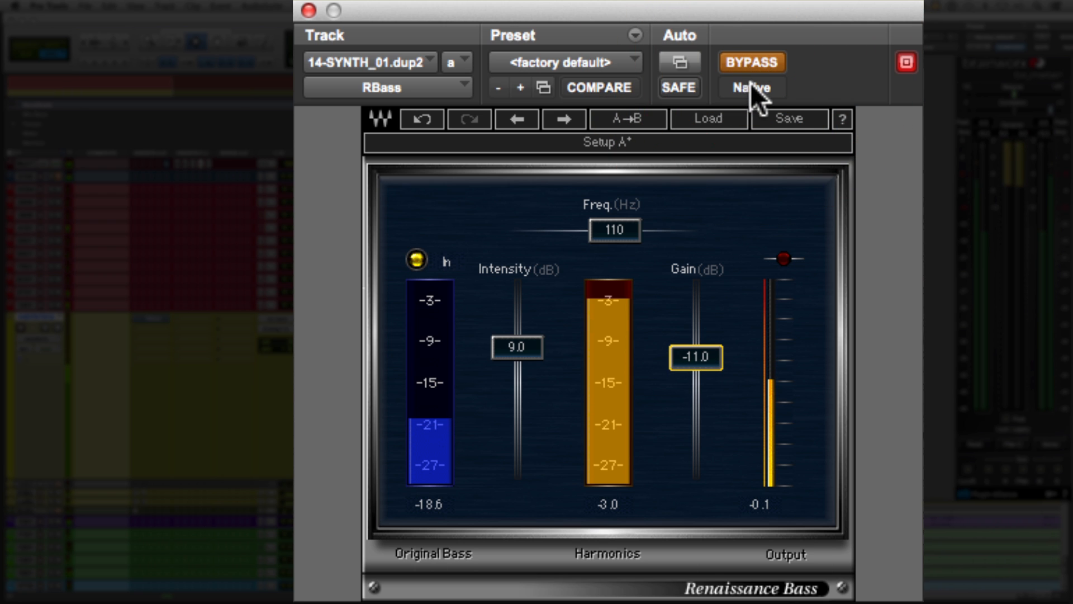
click(746, 62)
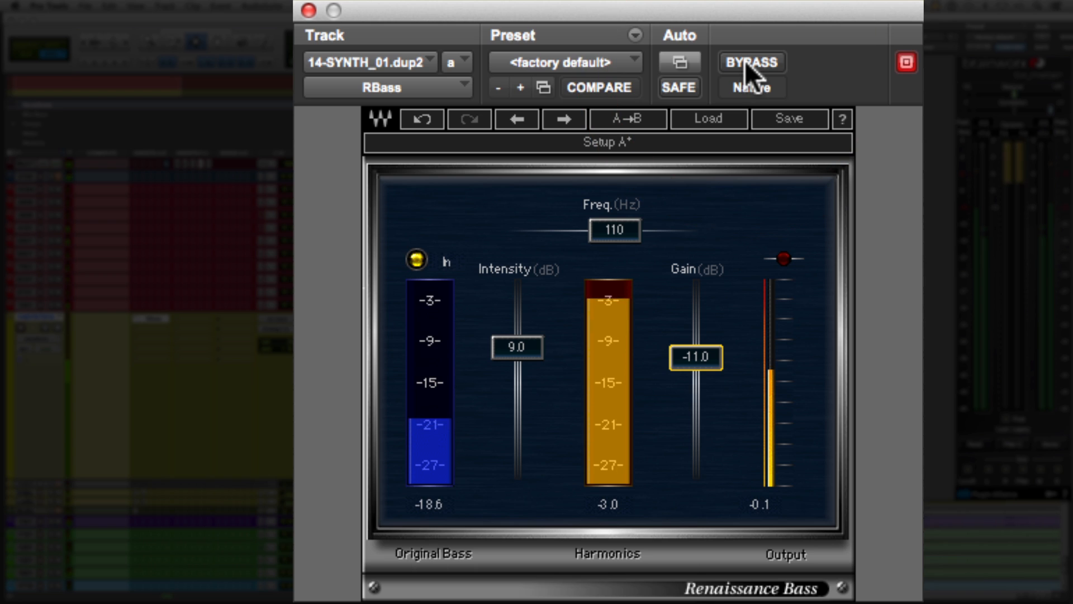
key(space)
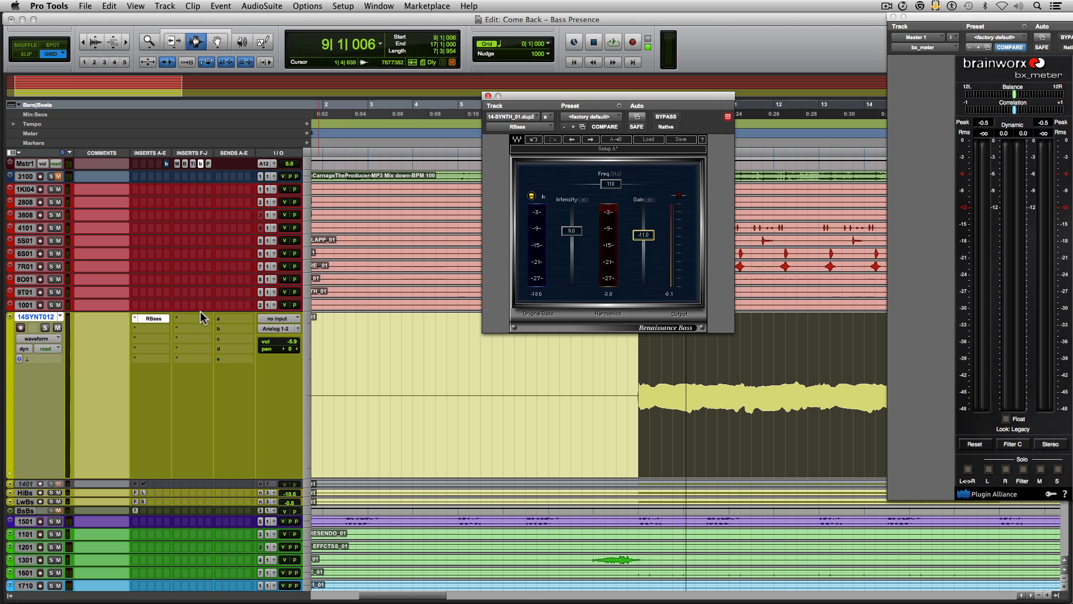
- Solo the synth track and compare its sound with RBass bypassed and active
click(45, 328)
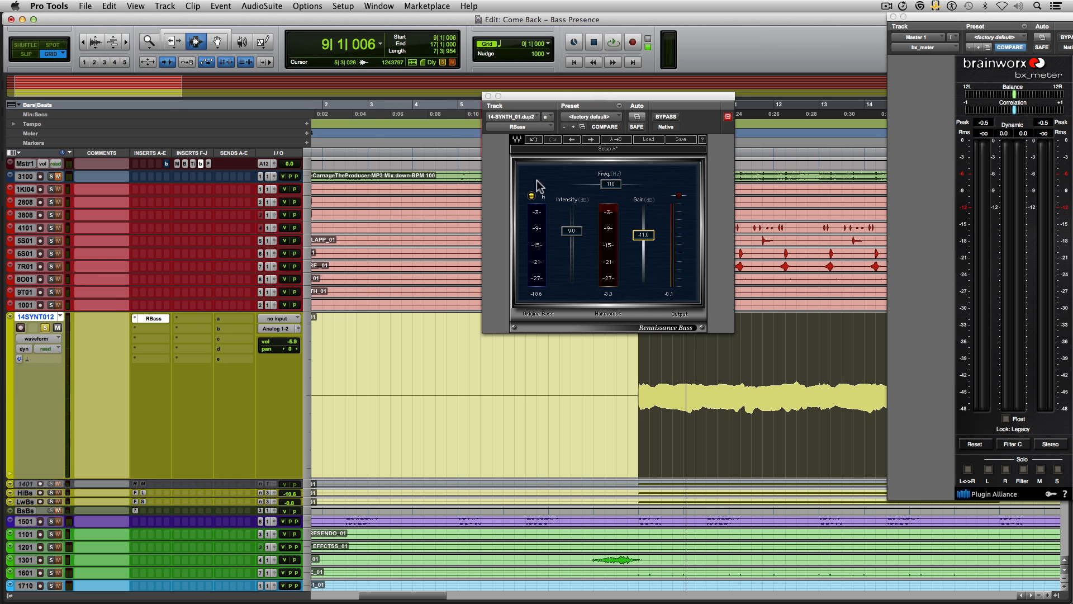
click(673, 117)
key(space)
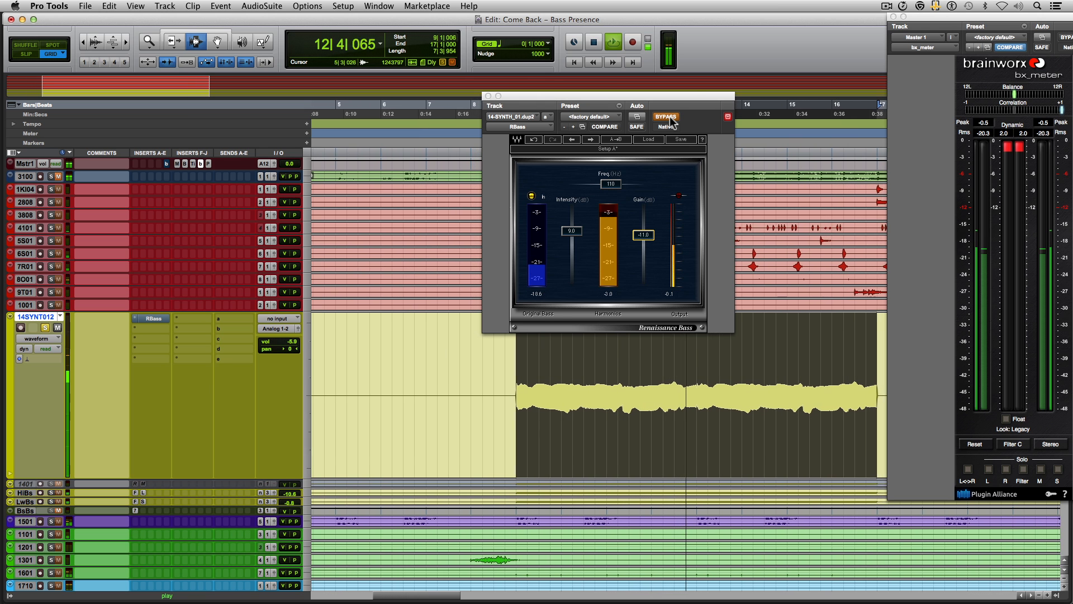
click(671, 120)
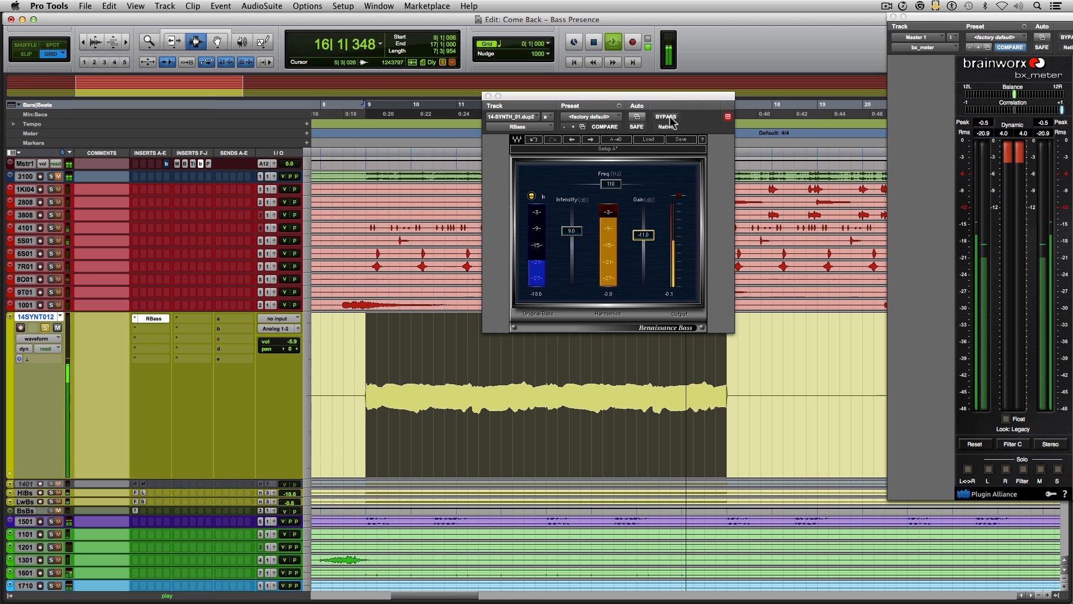
key(space)
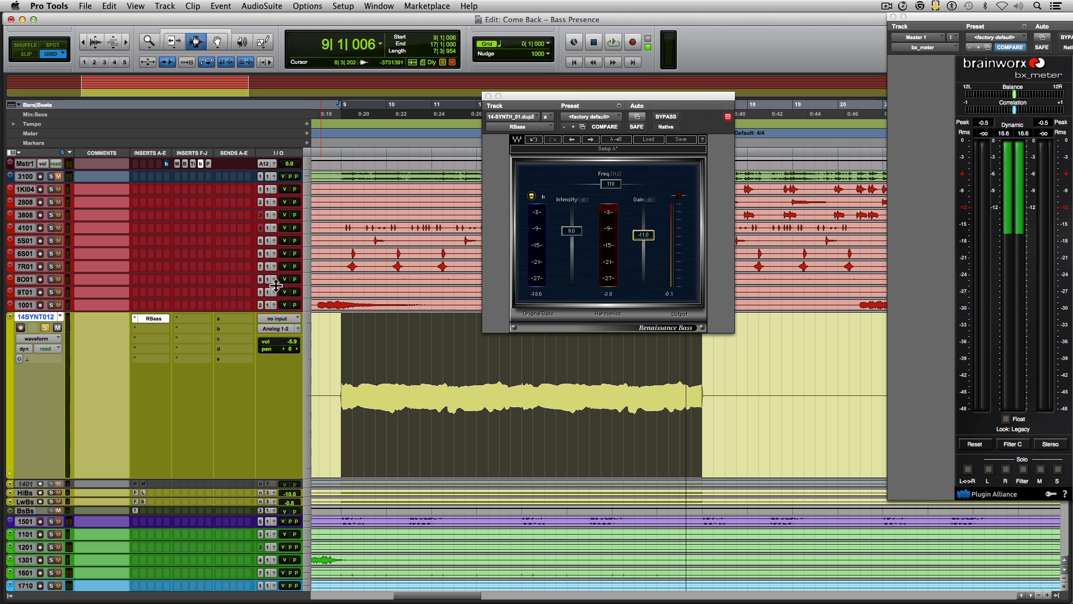
- Insert the ML1 Limiter below RBass on the synth track and open Blue Cat's FreqAnalyst 2 on Master 1
click(147, 328)
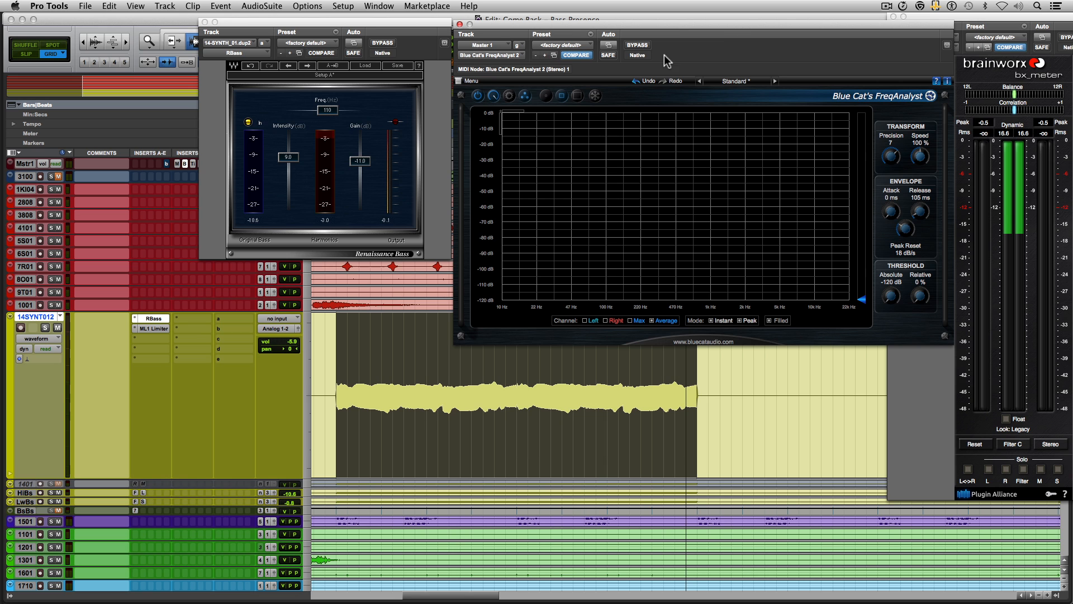
click(45, 327)
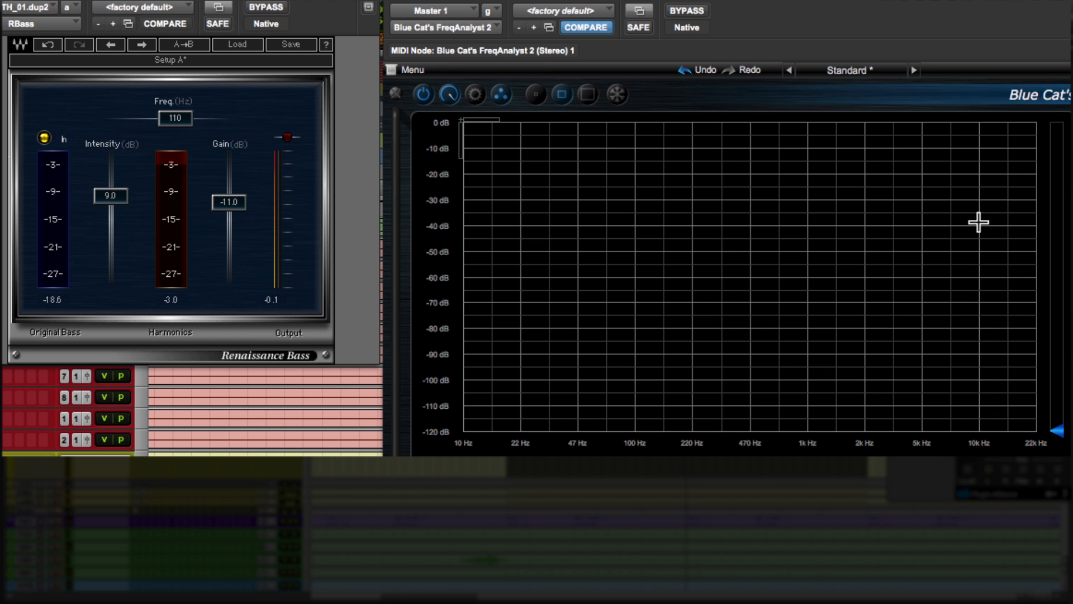
- Compare the synth's spectrum from 220 Hz to 10 kHz in FreqAnalyst with RBass bypassed and active
drag(978, 223, 692, 431)
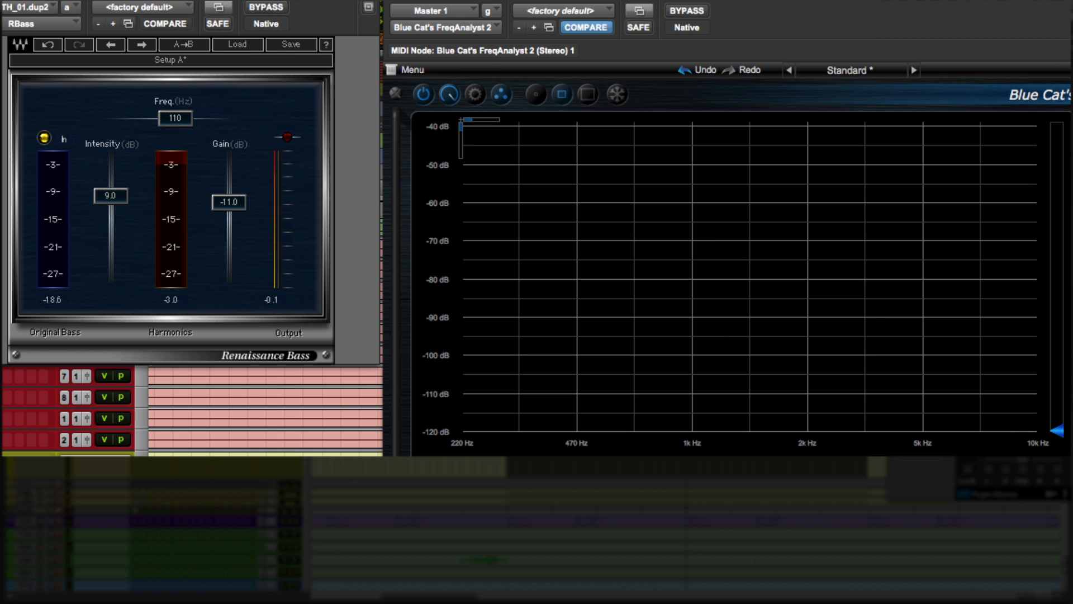
key(space)
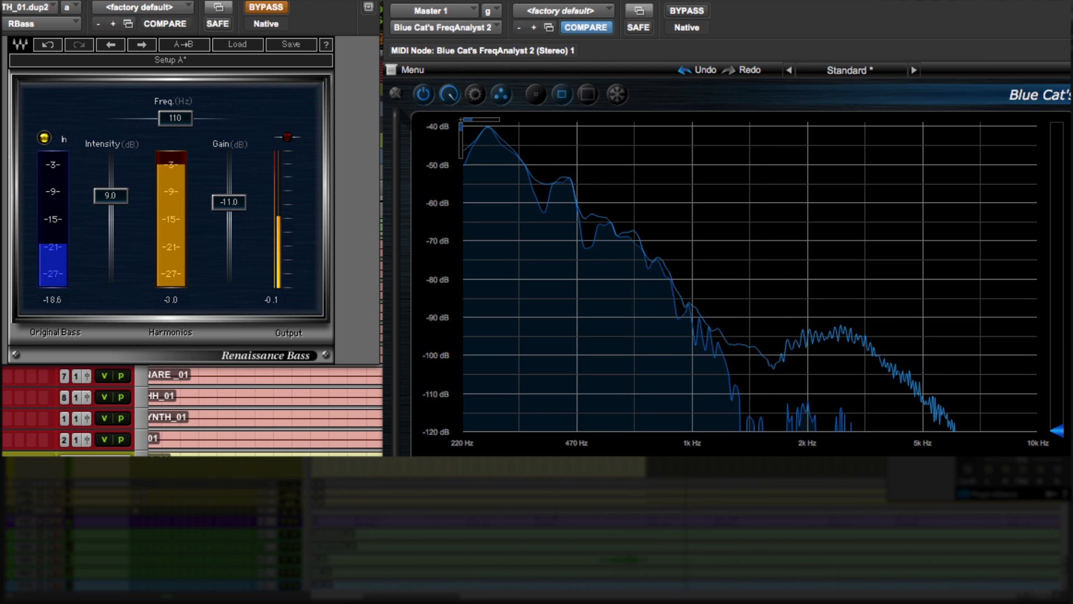
click(274, 8)
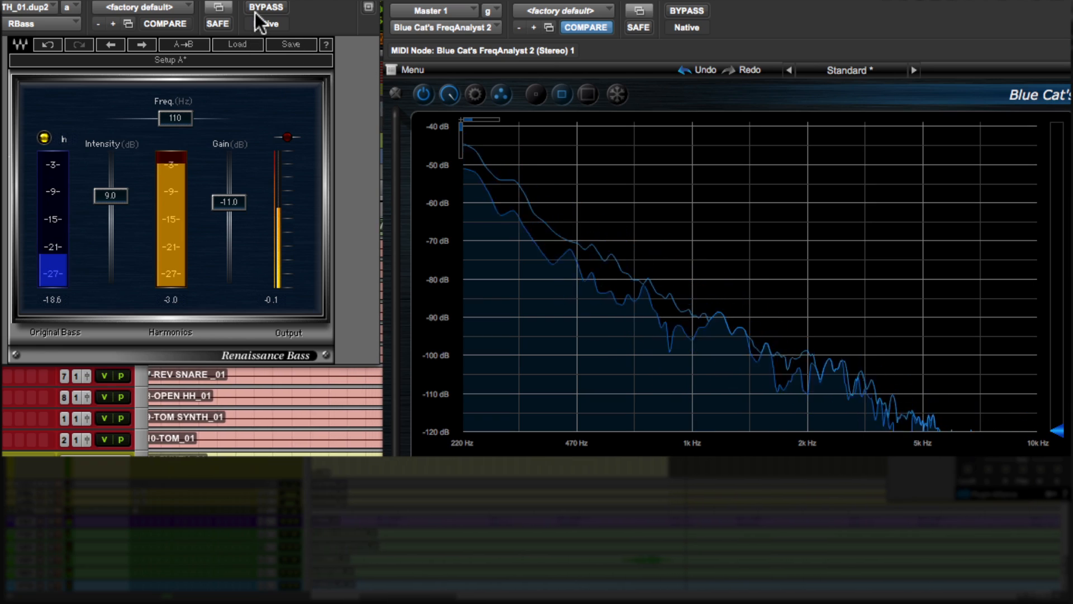
key(space)
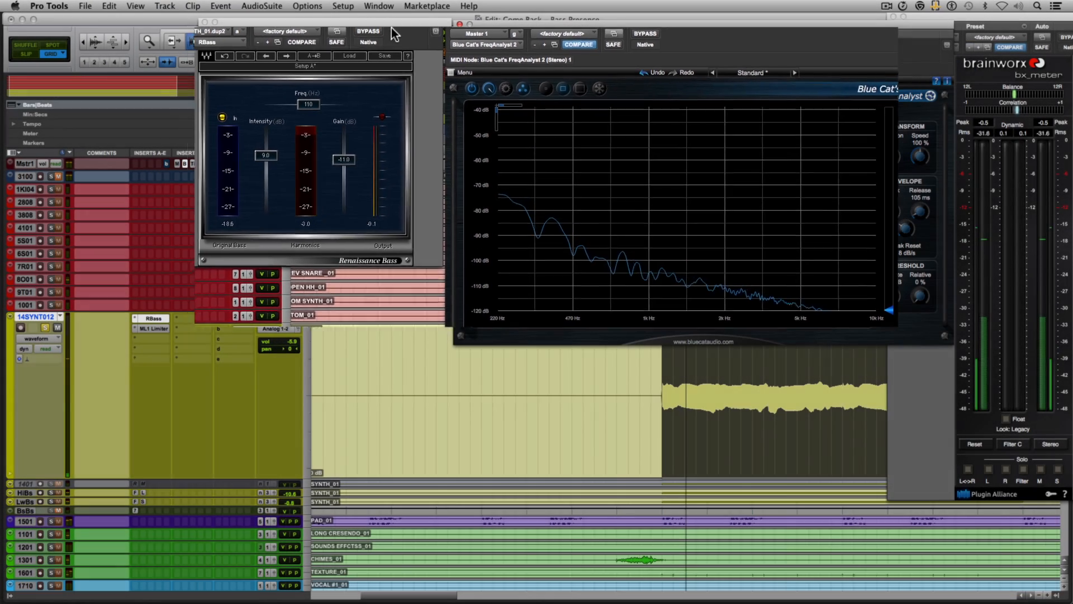